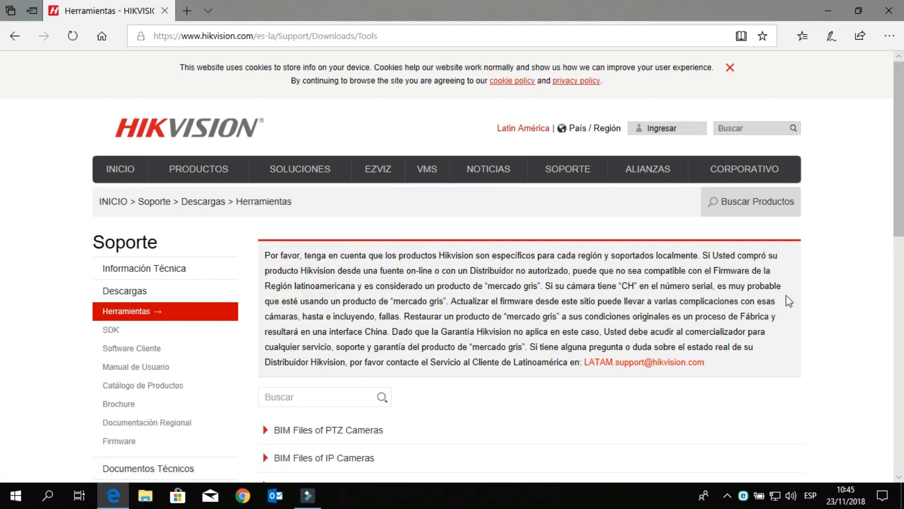
- Request the download of Disk Space Calculator V4.0.0.2 from the Hikvision tools list and accept the terms of use
drag(899, 478, 898, 475)
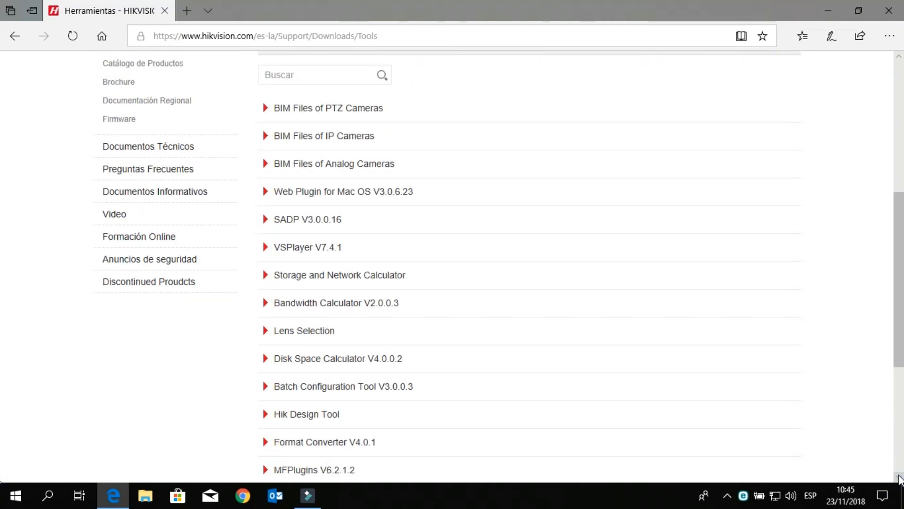
click(899, 478)
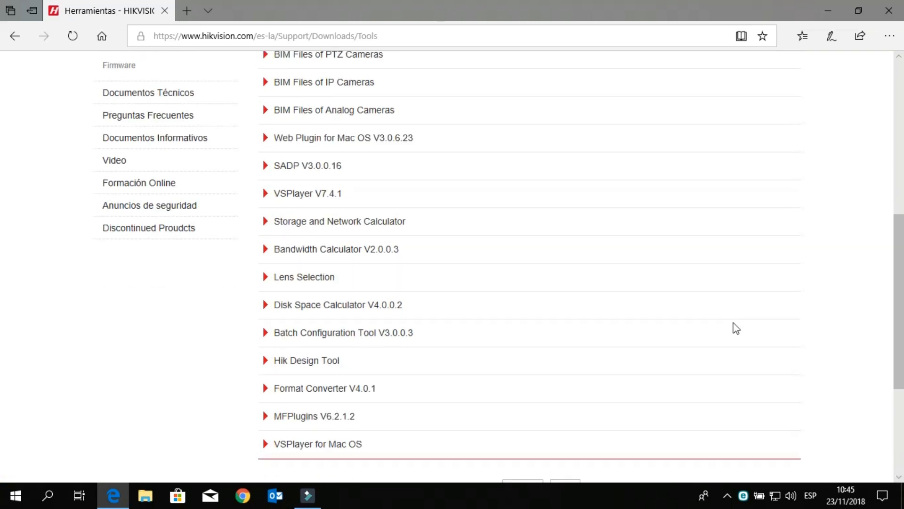
click(359, 316)
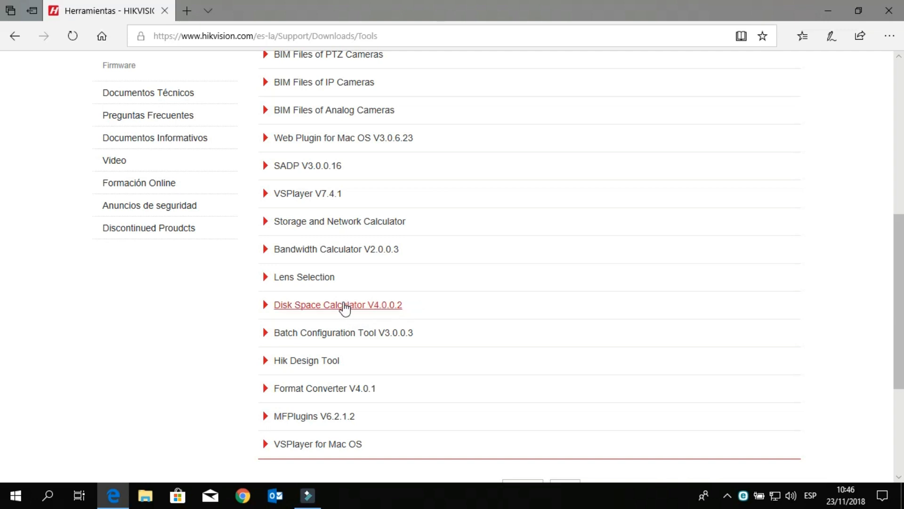
click(345, 306)
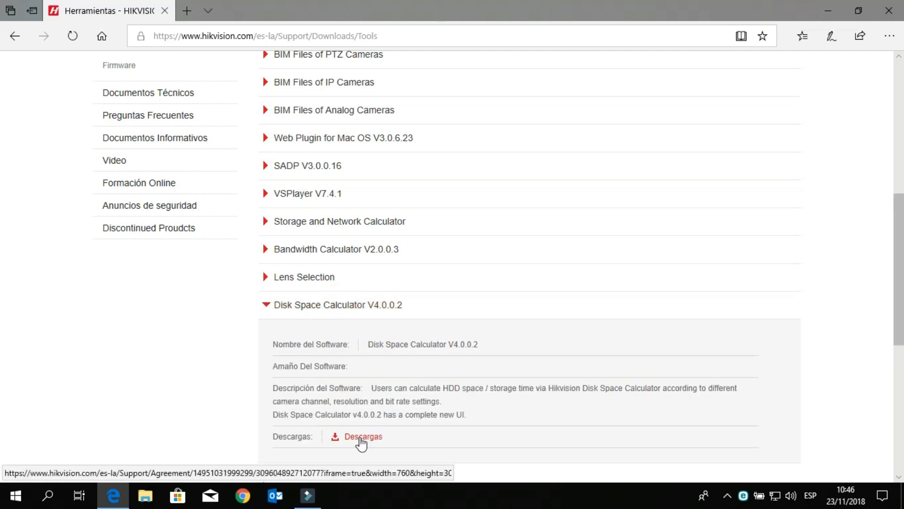
click(361, 438)
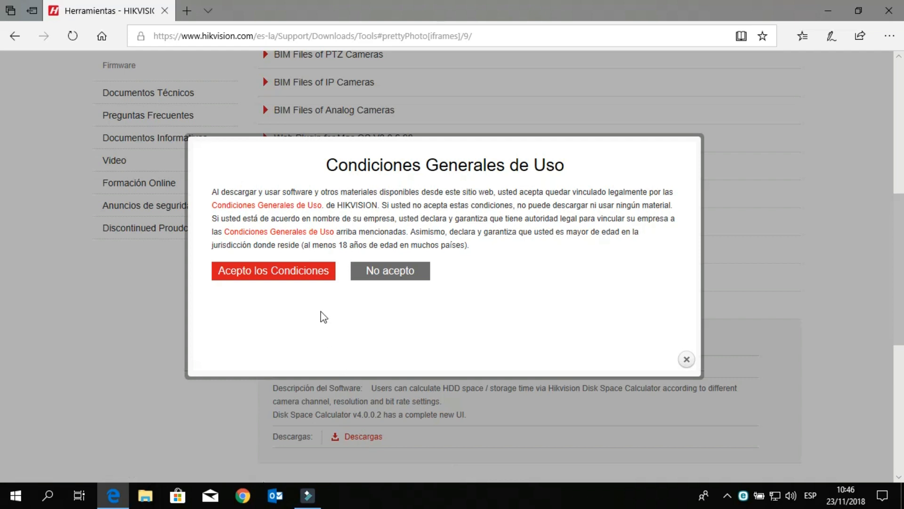
click(315, 271)
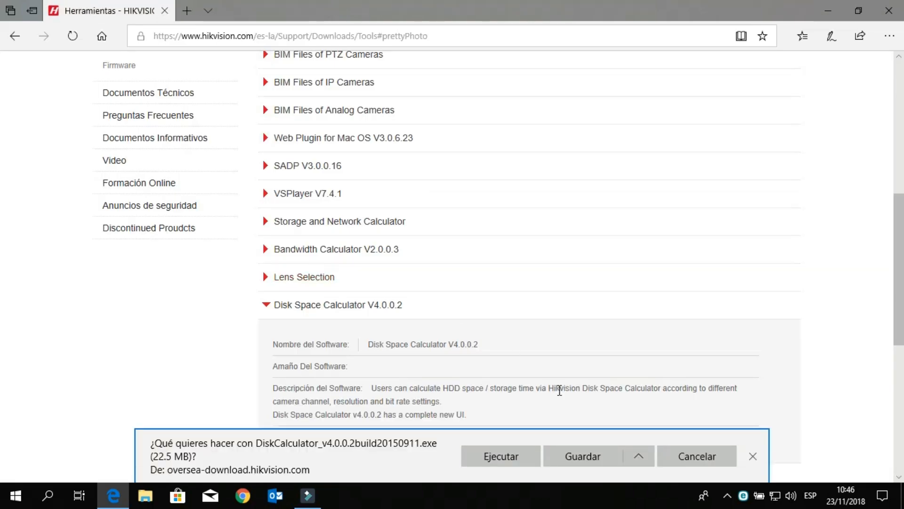
- Save the DiskCalculator_v4.0.0.2build20150911 installer to the Escritorio folder and close the browser
click(639, 456)
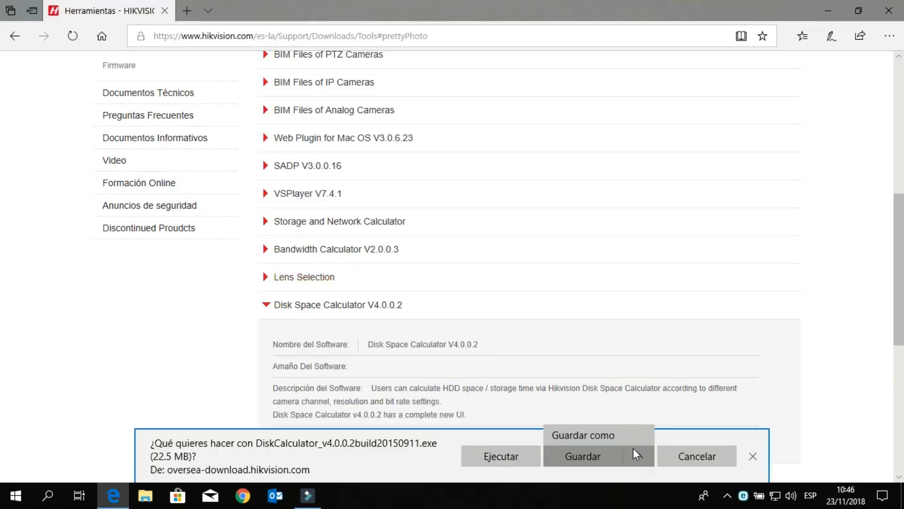
click(627, 434)
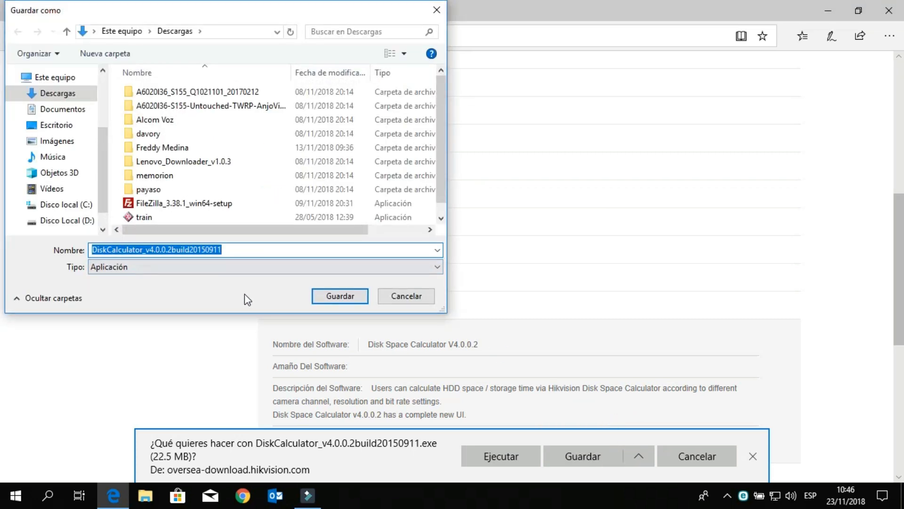
click(62, 125)
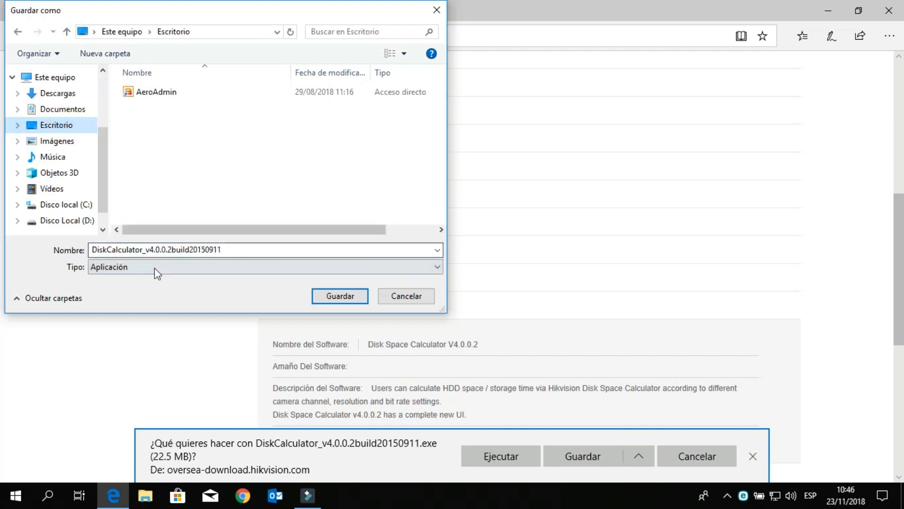
click(336, 300)
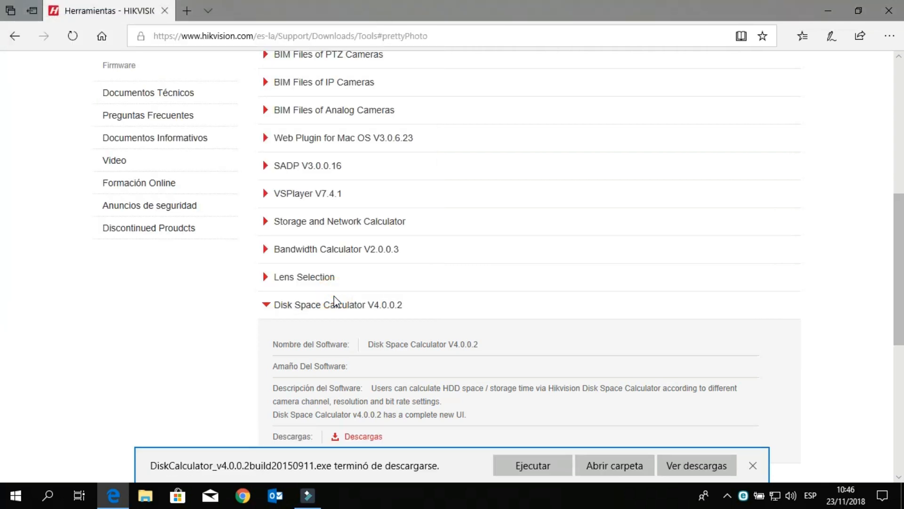
click(753, 467)
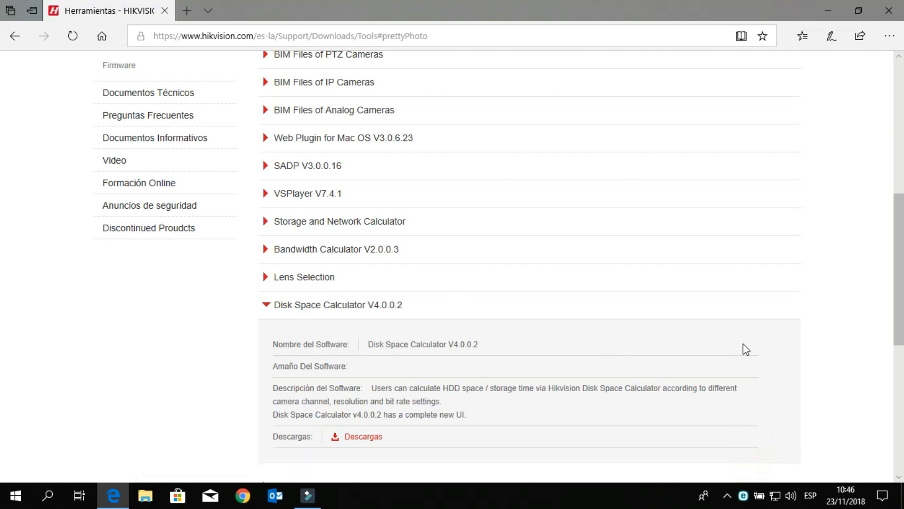
click(890, 14)
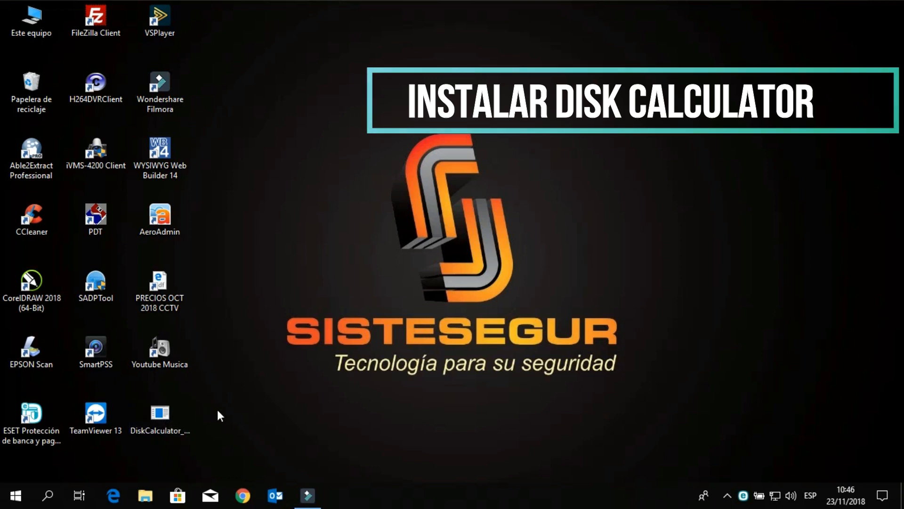
- Run the DiskCalculator installer from the desktop as administrator and allow it to make changes
click(161, 418)
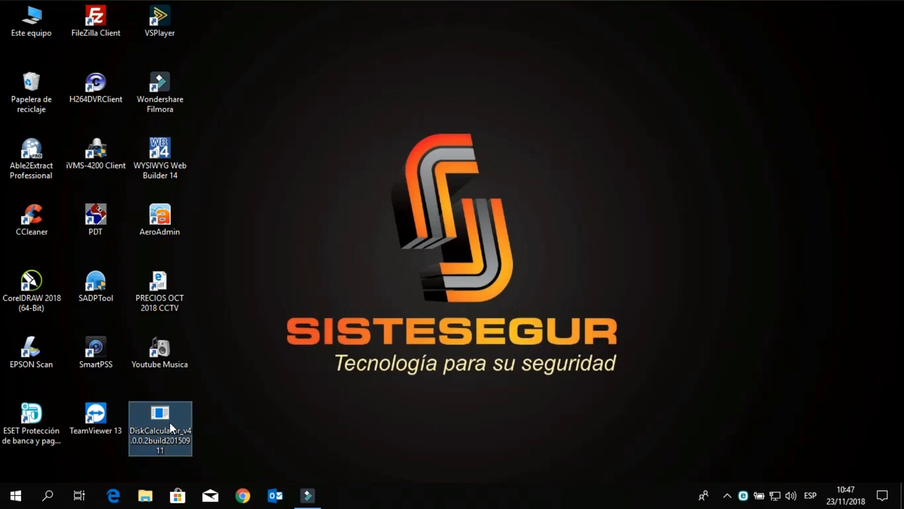
right_click(170, 422)
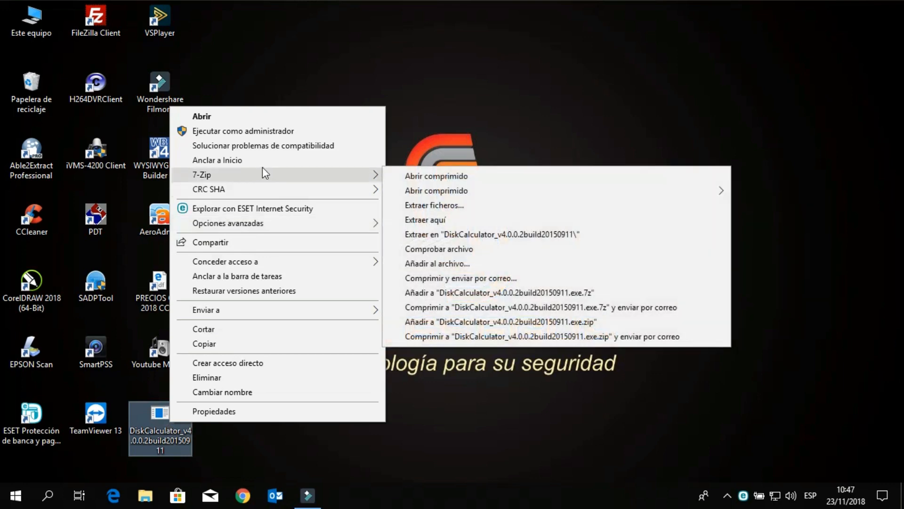
click(272, 132)
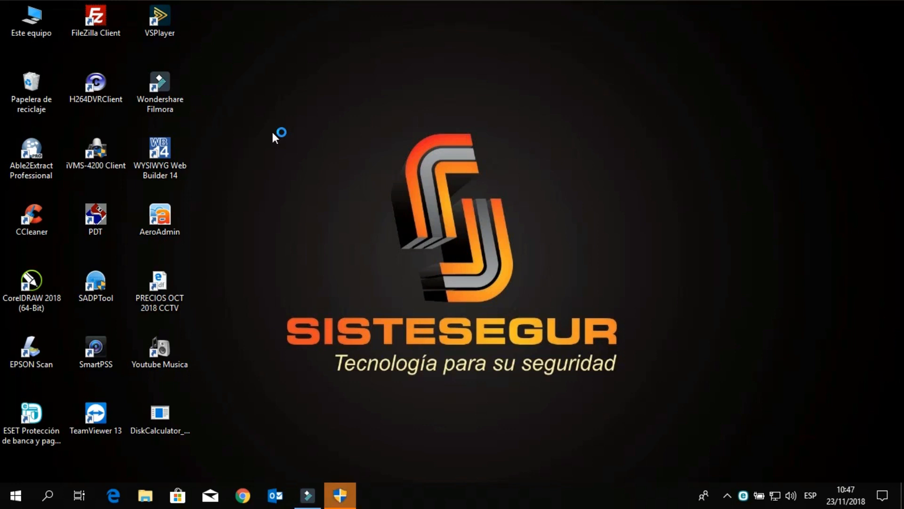
click(339, 493)
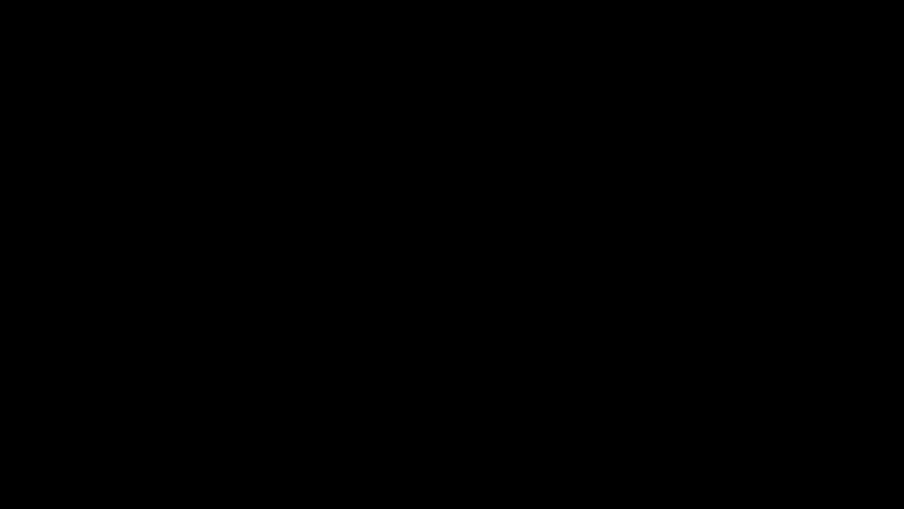
click(393, 346)
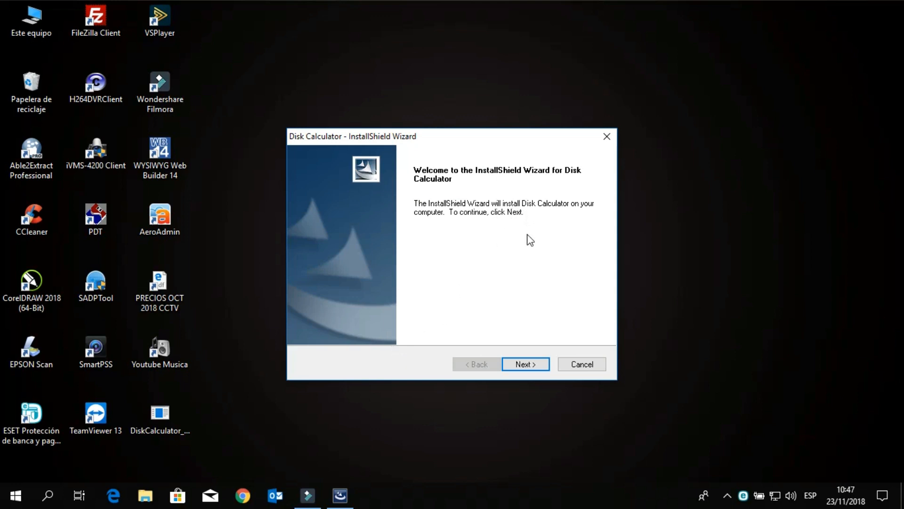
- Install Disk Calculator with the English setup type in the default destination folder and finish the wizard
click(533, 370)
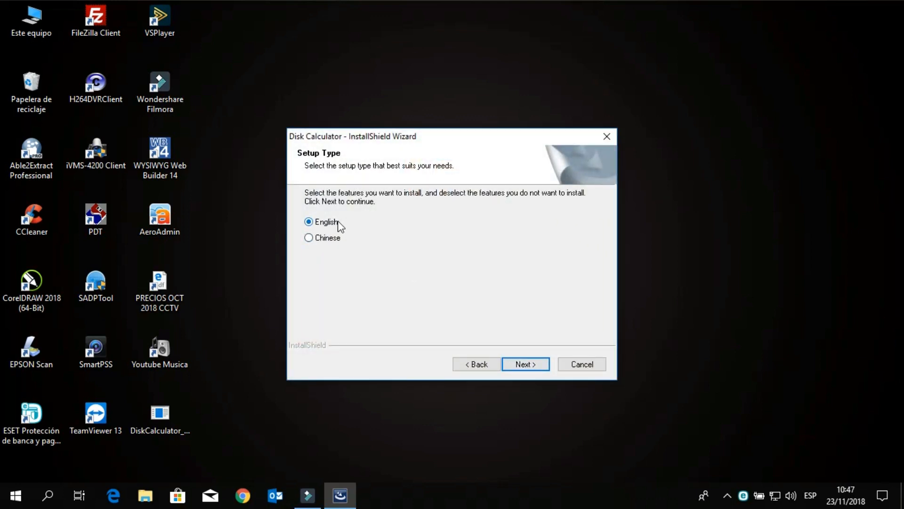
click(526, 364)
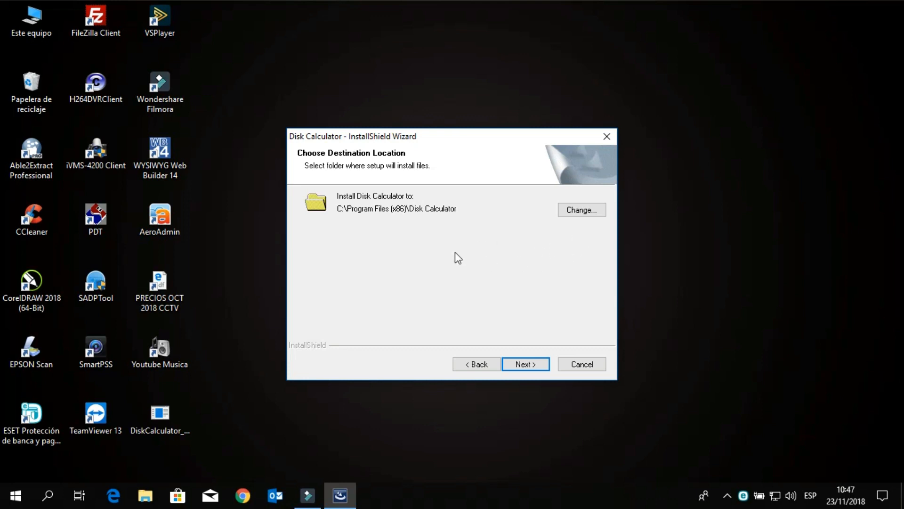
click(526, 364)
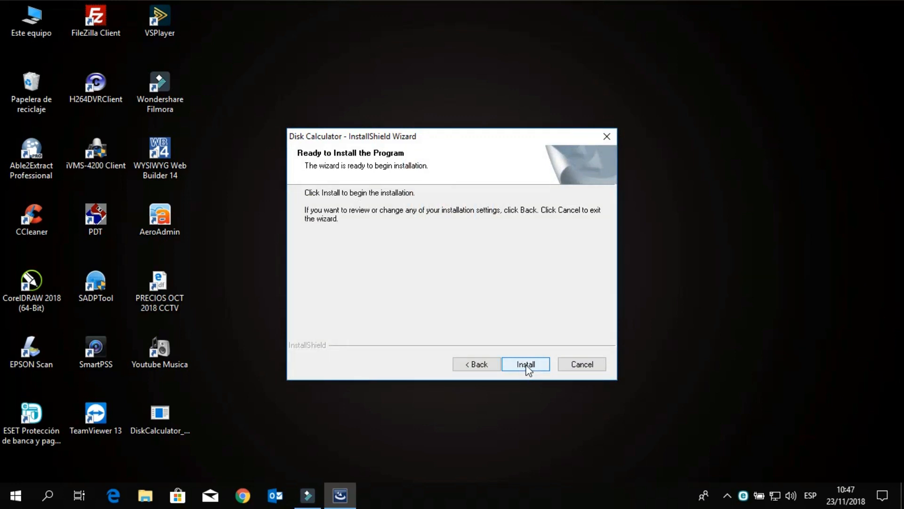
click(526, 365)
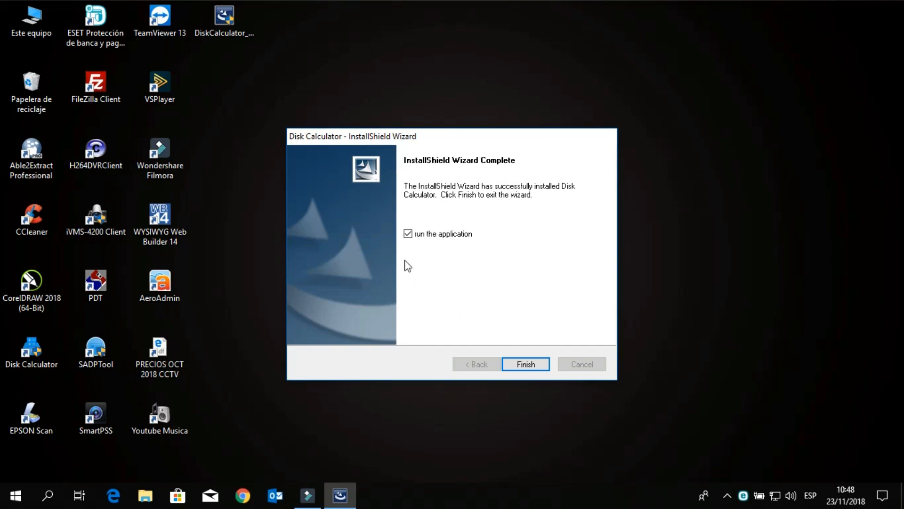
click(408, 233)
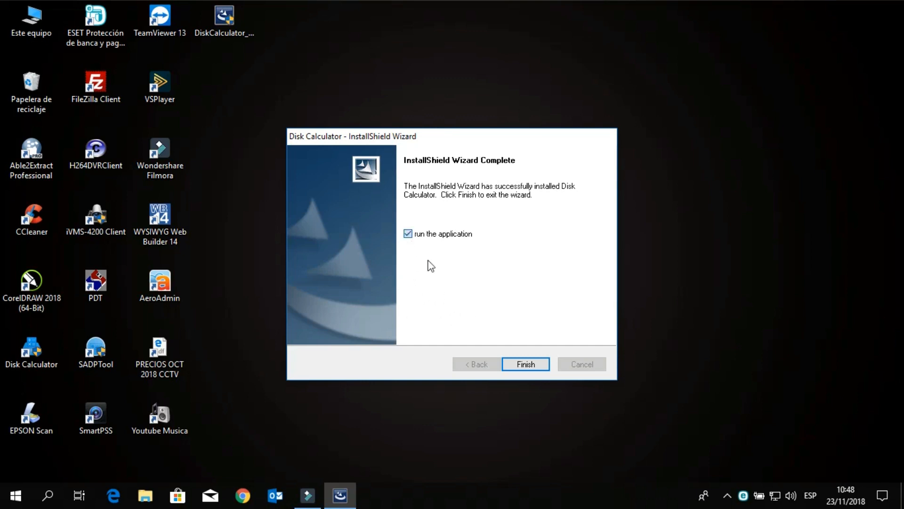
click(525, 365)
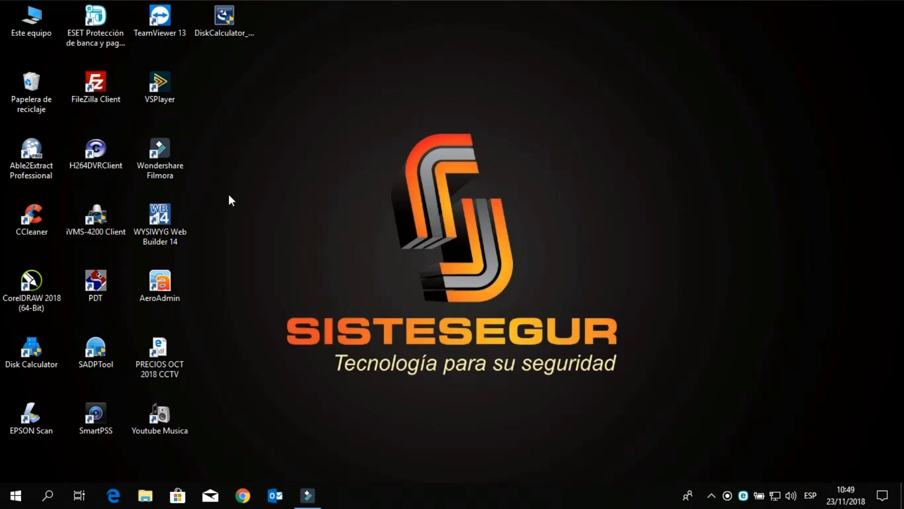
- Launch Disk Calculator from the desktop and set the video standard to NTSC
double_click(43, 346)
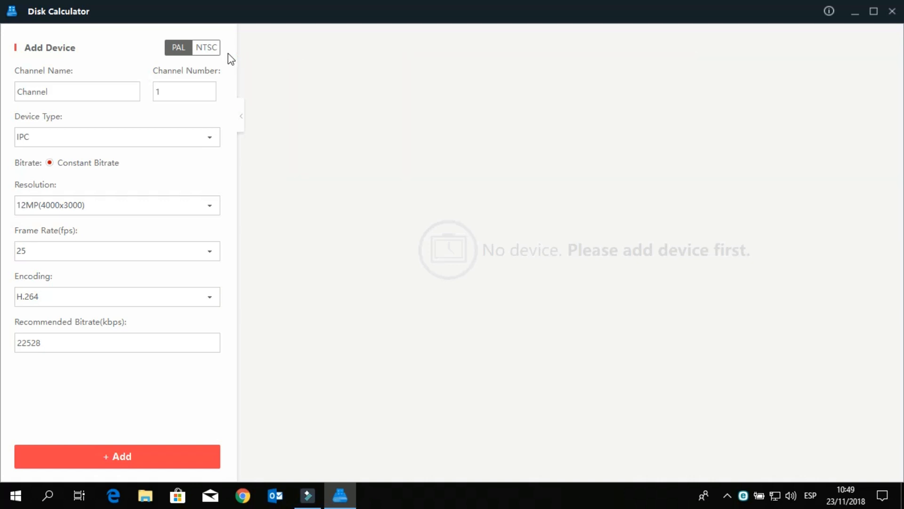
click(212, 47)
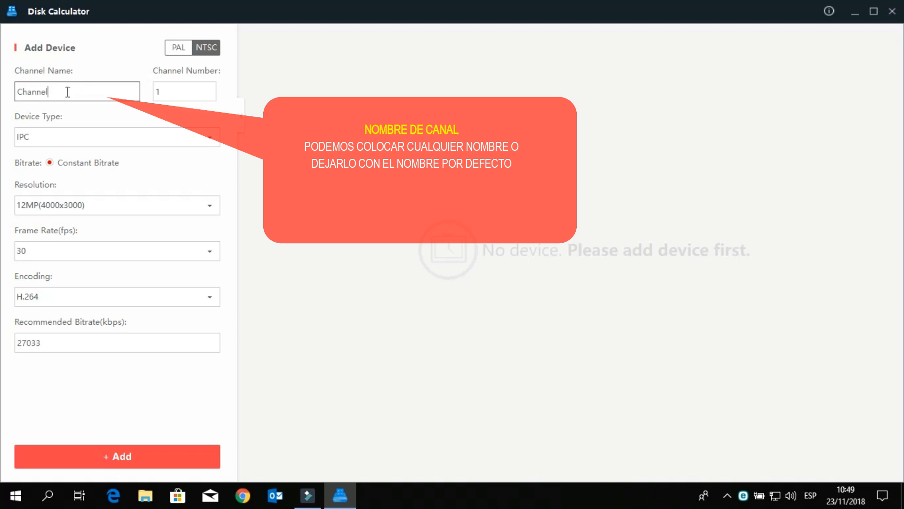
- Name the channel "DVR Cliente" and set the channel number to 4
drag(68, 92, 6, 92)
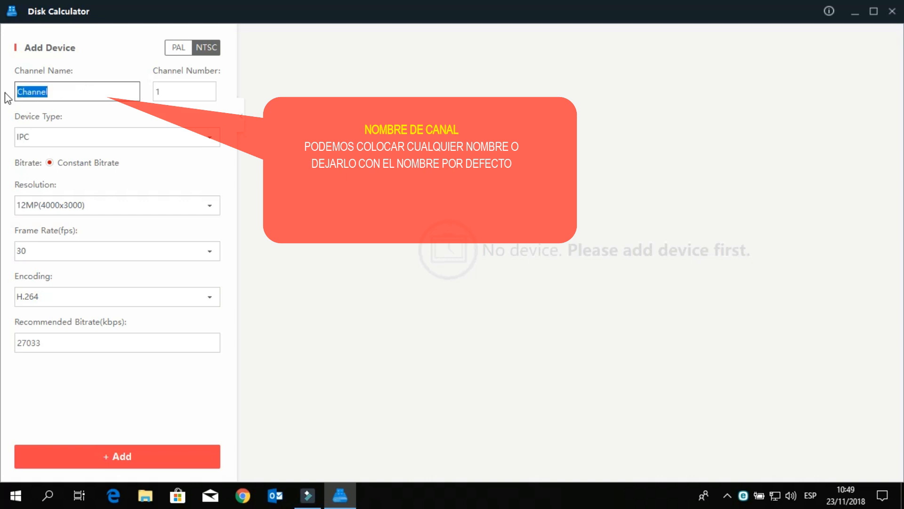
text(DVR )
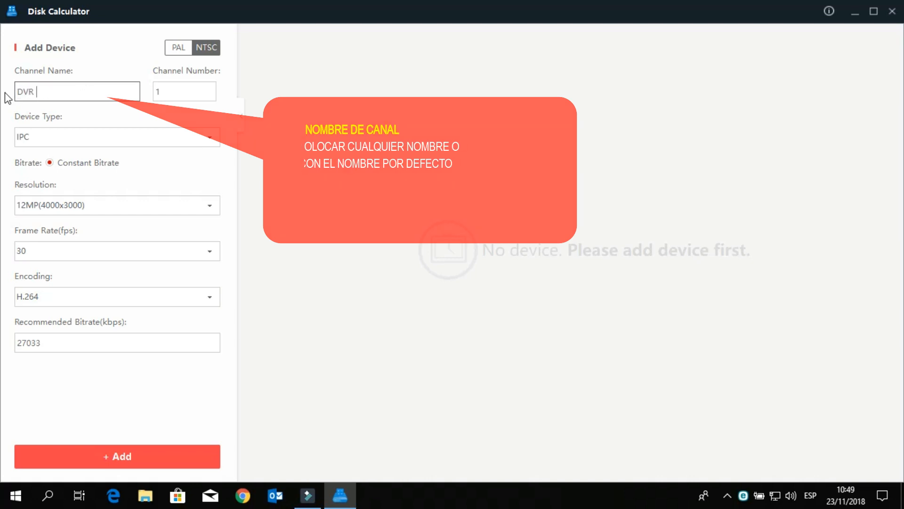
text(Cliente)
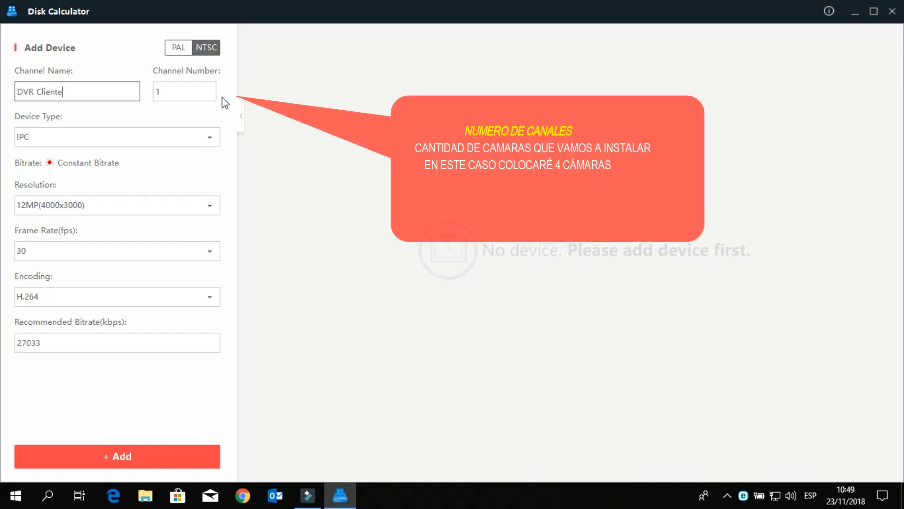
click(206, 93)
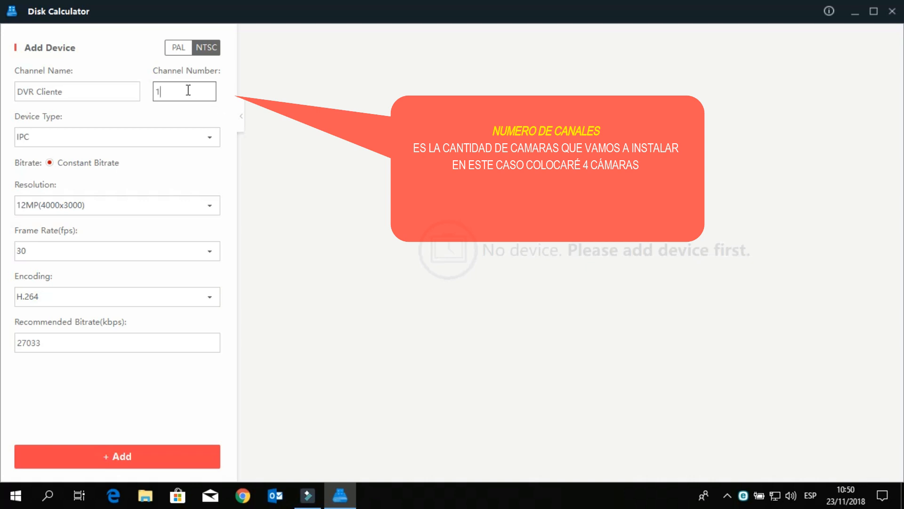
key(BackSpace)
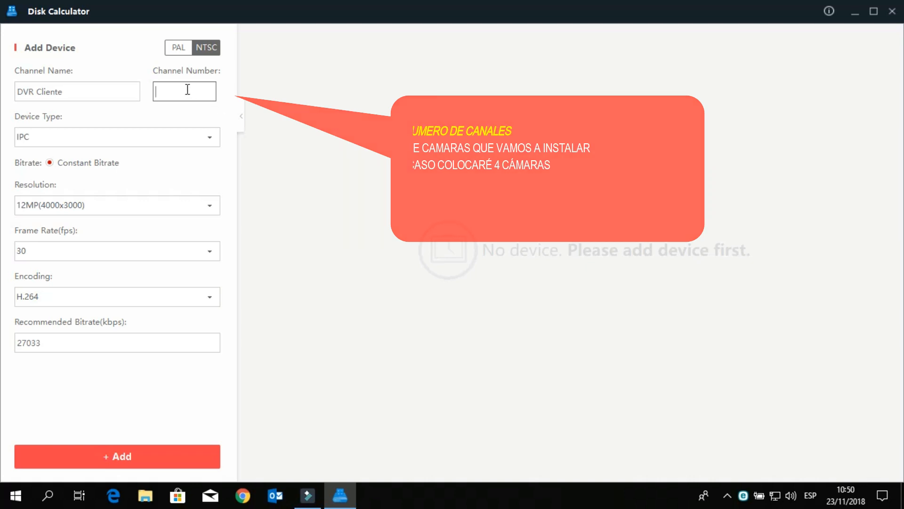
text(4)
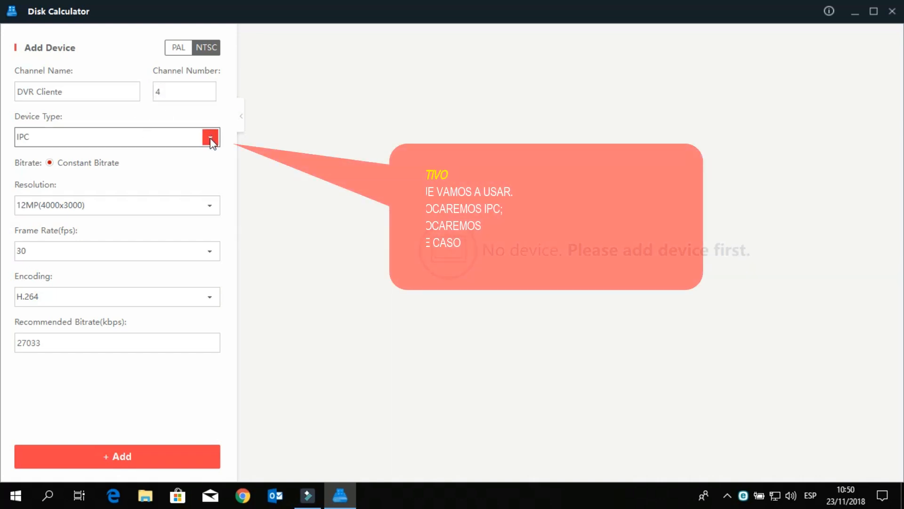
- Set the device type to DVR and the resolution to 1MP/720P(1280x720)
click(210, 138)
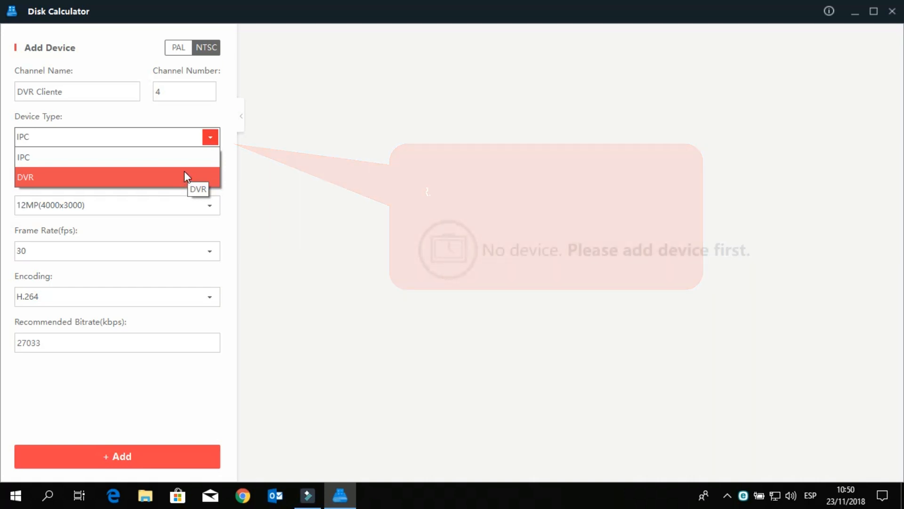
click(186, 179)
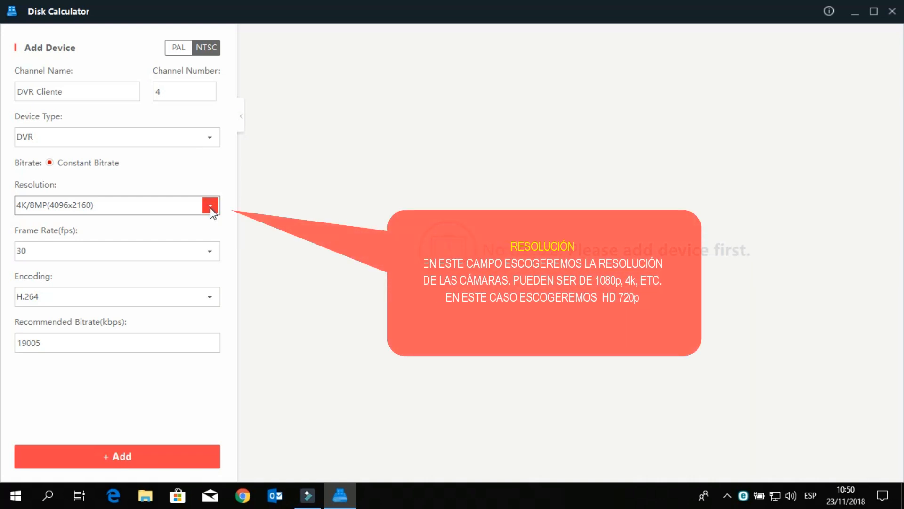
click(210, 207)
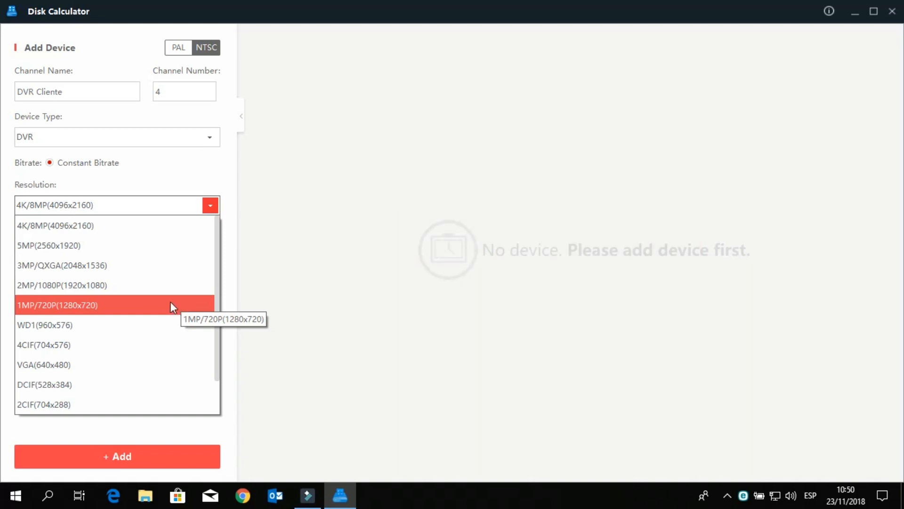
click(172, 306)
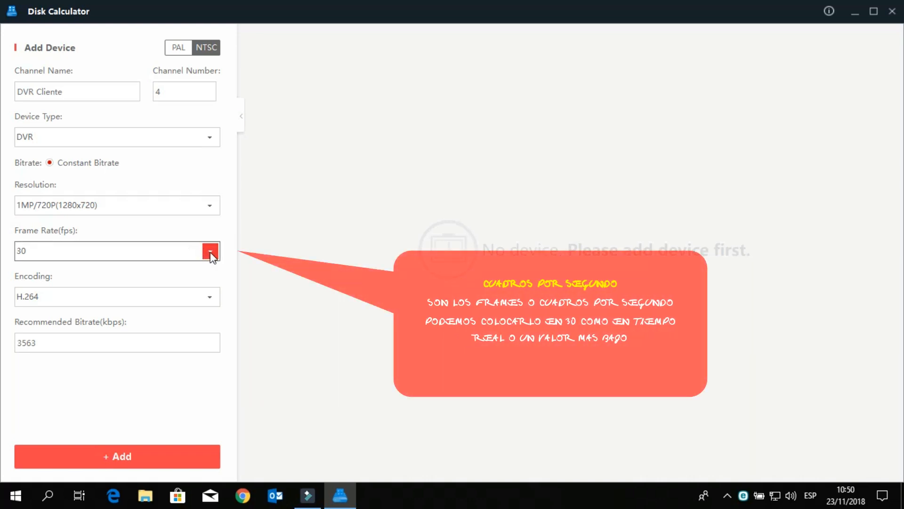
- Add the DVR to the disk calculation with a frame rate of 30 fps and H.264 encoding
click(210, 251)
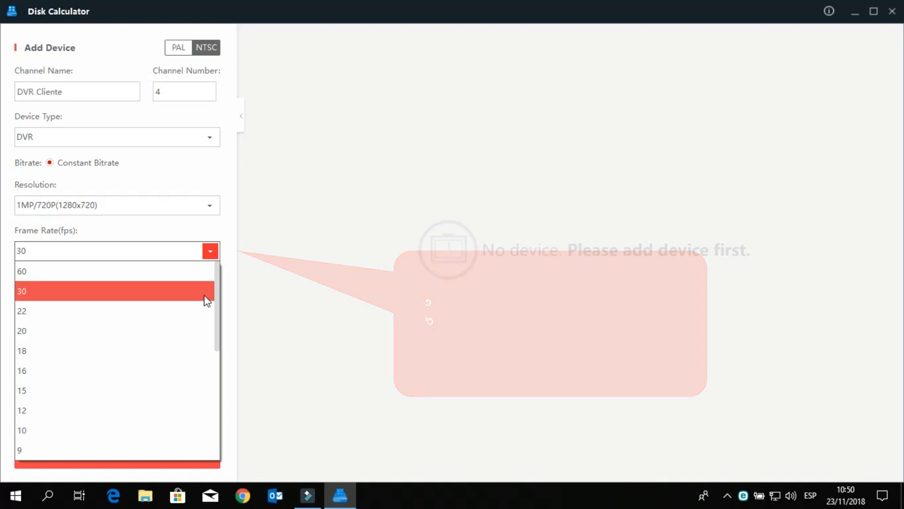
click(211, 248)
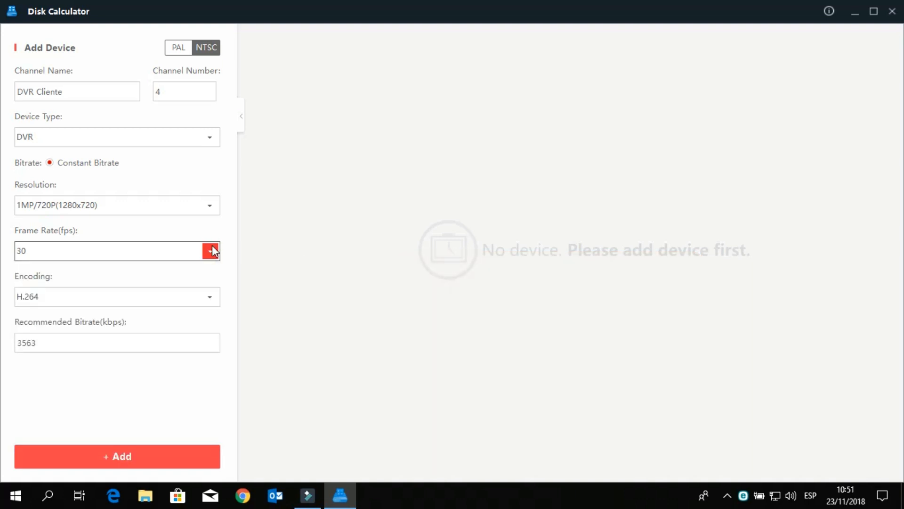
click(210, 298)
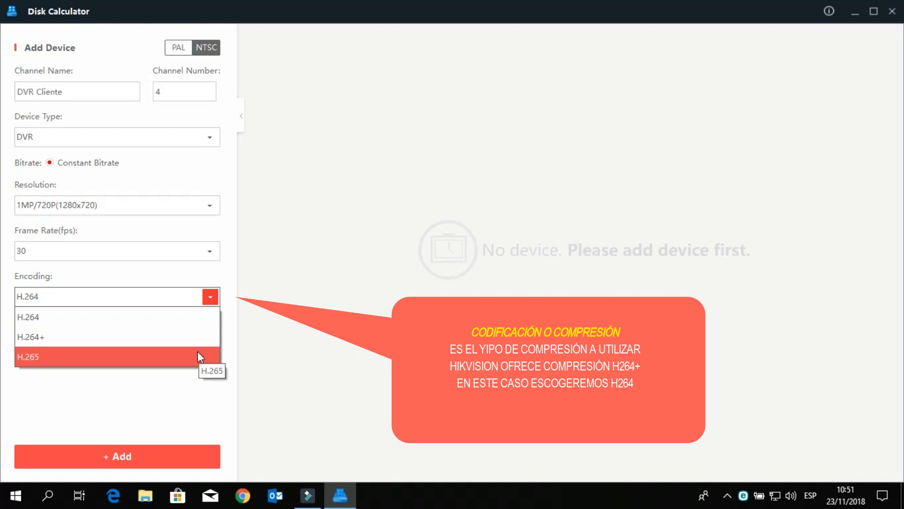
click(199, 320)
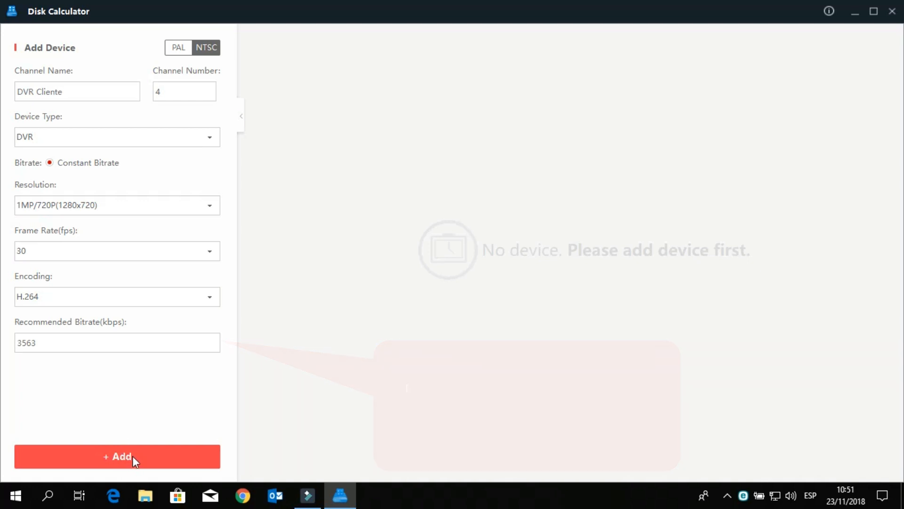
click(125, 456)
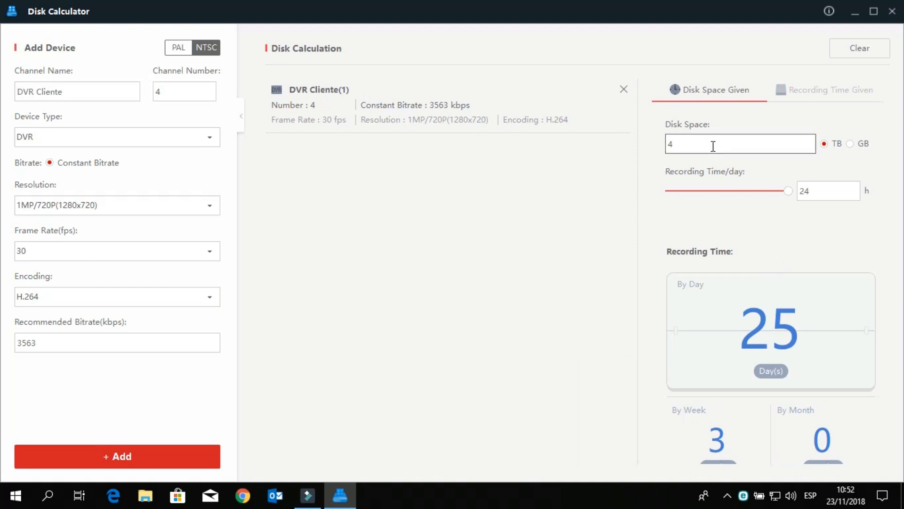
- Compare the recording time for disk spaces of 6 TB and 3 TB, ending with the disk space at 4 TB
drag(709, 144, 647, 144)
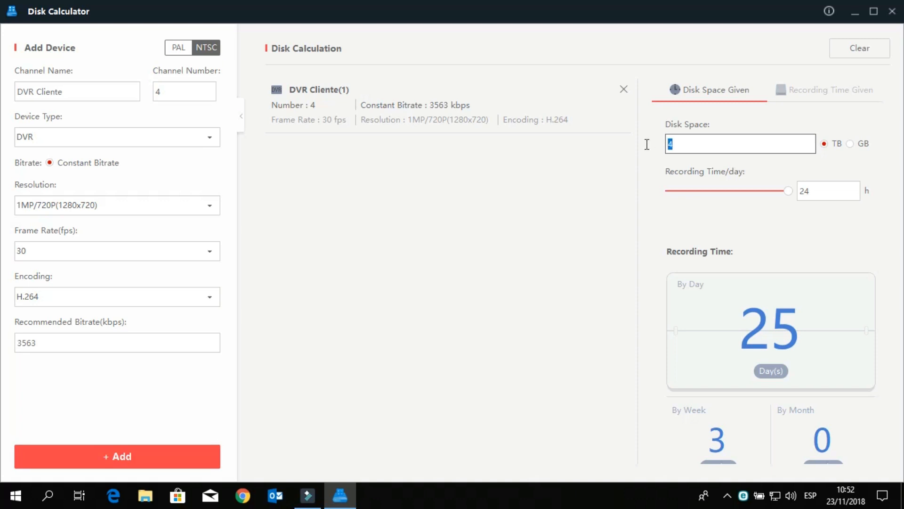
text(6)
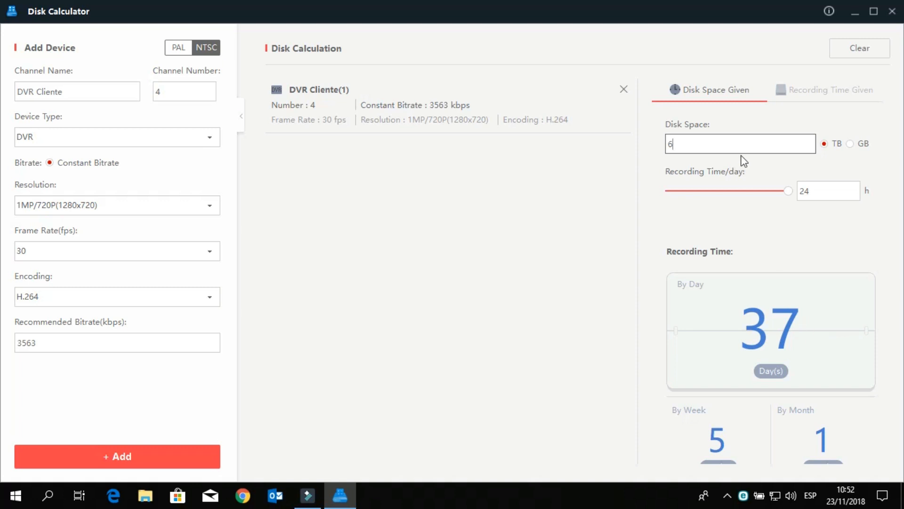
drag(679, 145, 659, 144)
text(3)
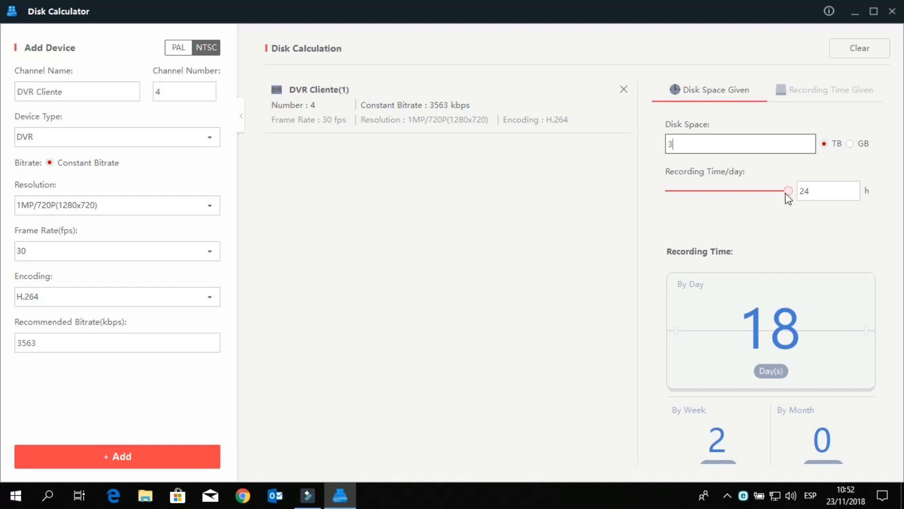
drag(684, 146, 645, 154)
text(4)
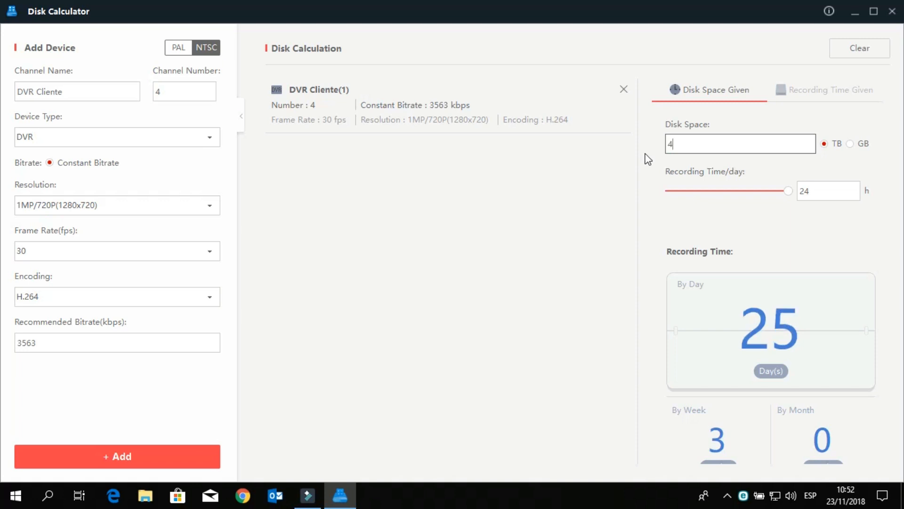
- Check the 4 TB recording time at 12 hours per day, and return the daily recording time to 24 hours
click(788, 244)
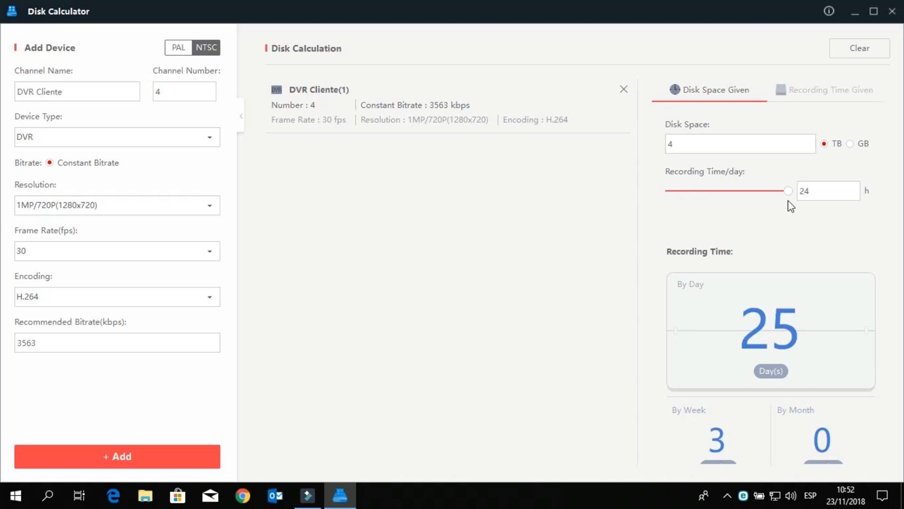
drag(789, 195, 729, 202)
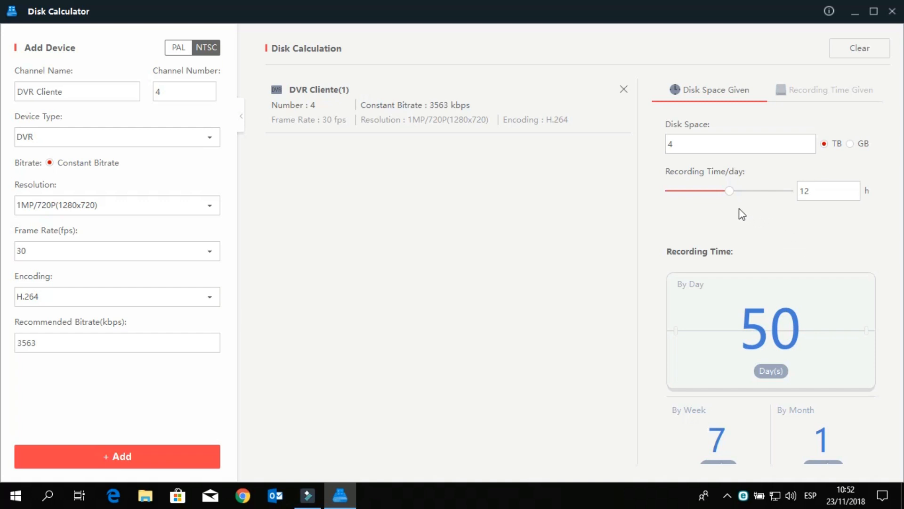
drag(731, 192, 793, 190)
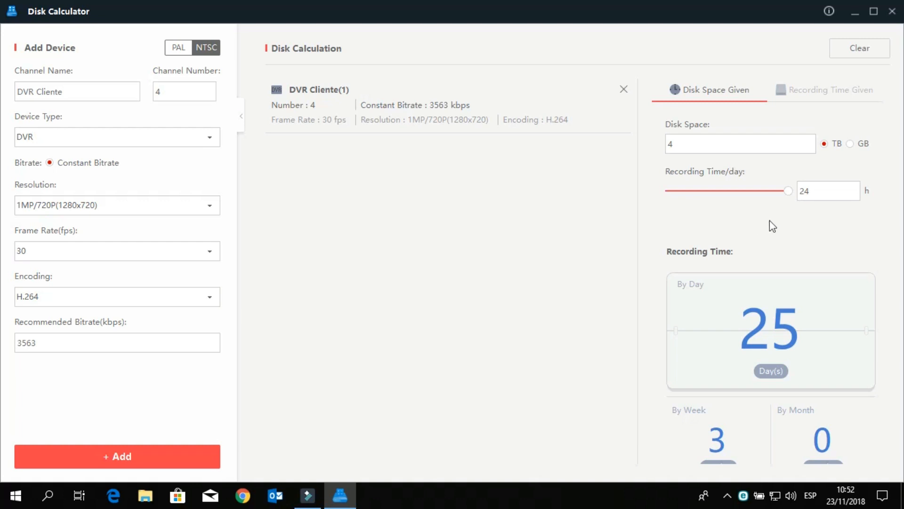
- Calculate the required disk space from a given recording time in days, first for 20 days and finally for 30 days
click(815, 92)
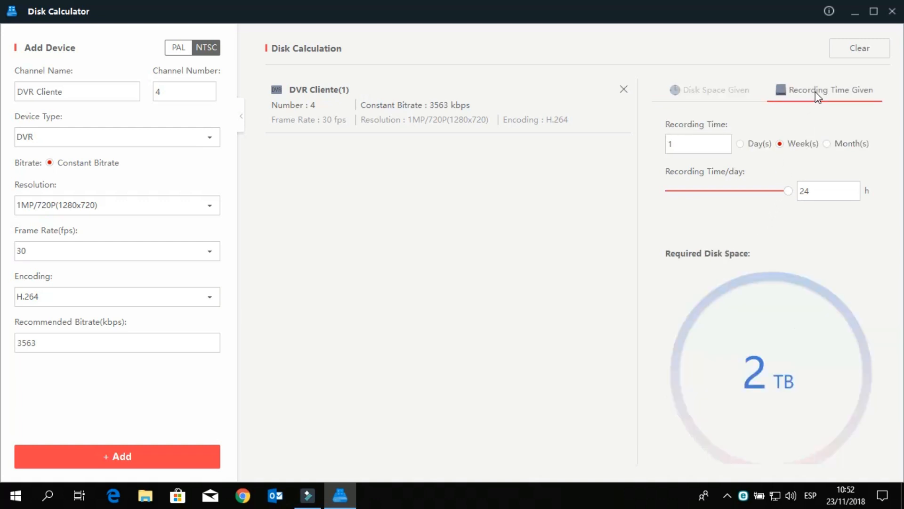
click(741, 144)
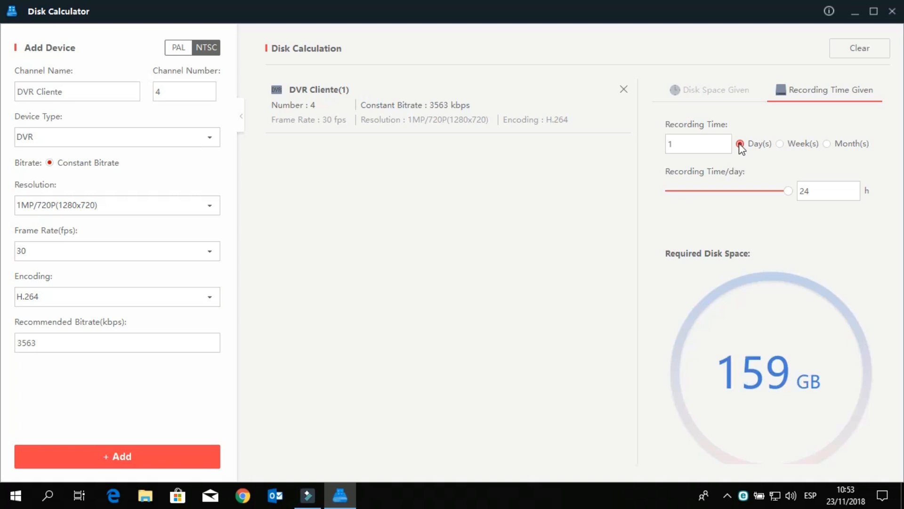
double_click(680, 146)
text(20)
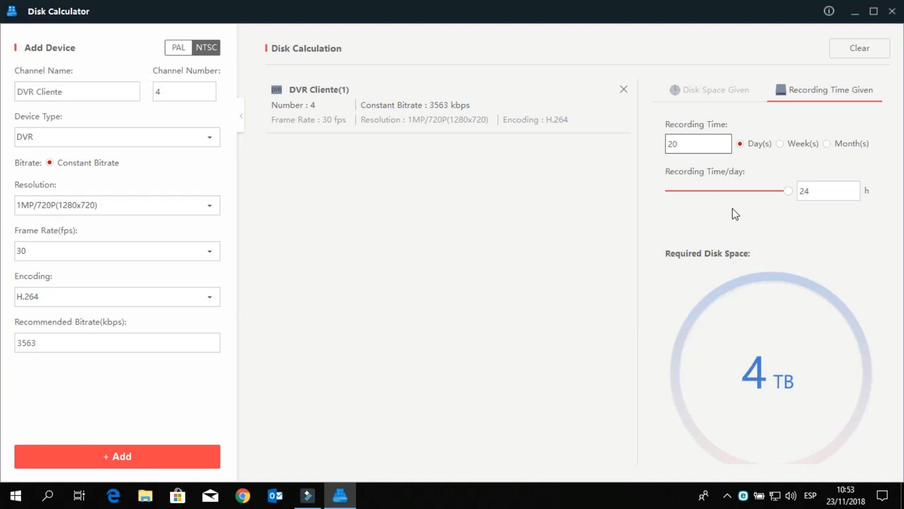
drag(691, 140, 629, 153)
text(30)
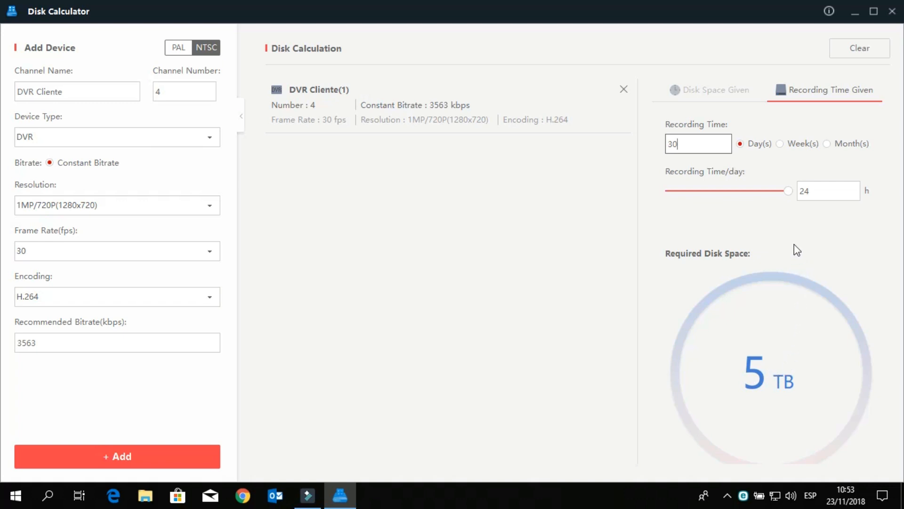
- Check the required space at 12 hours per day, restore 24 hours, and return to the calculation by given disk space
drag(788, 193, 728, 194)
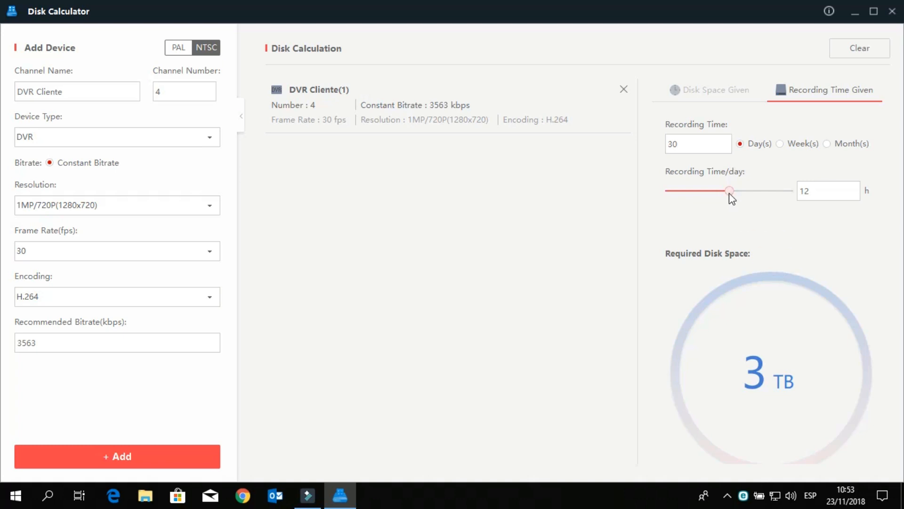
drag(729, 193, 796, 197)
click(726, 90)
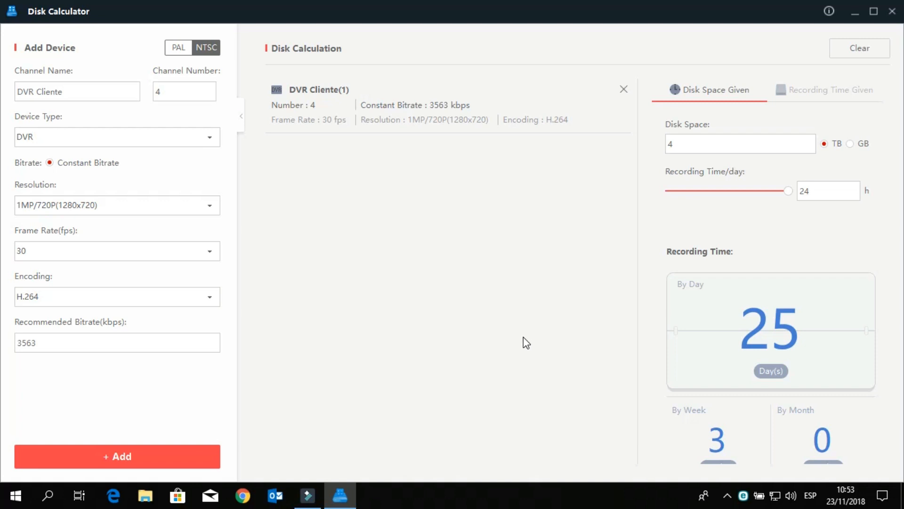
- Replace the 720P DVR in the calculation with one at 2MP/1080P(1920x1080) resolution
click(623, 90)
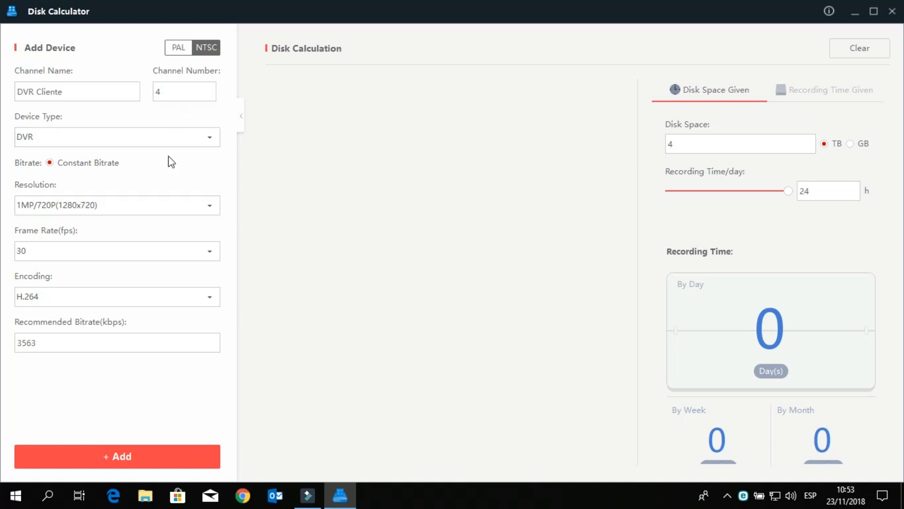
click(211, 206)
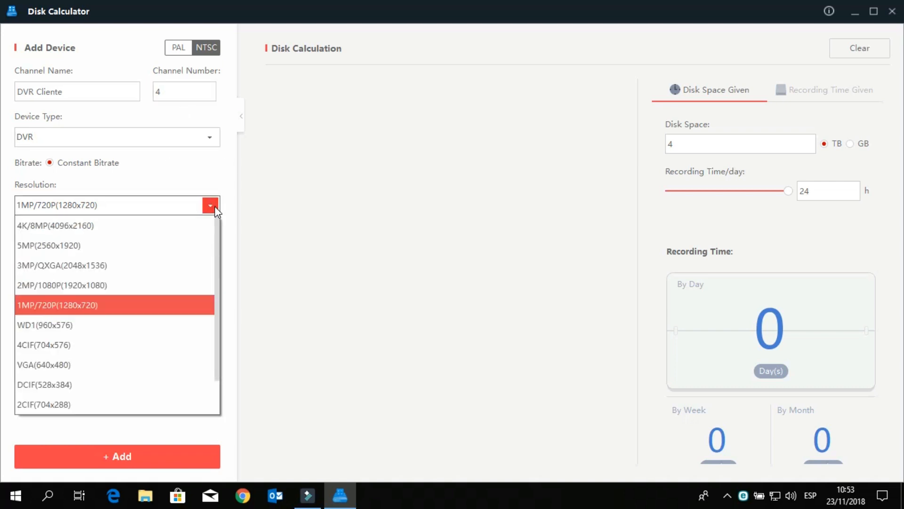
click(167, 281)
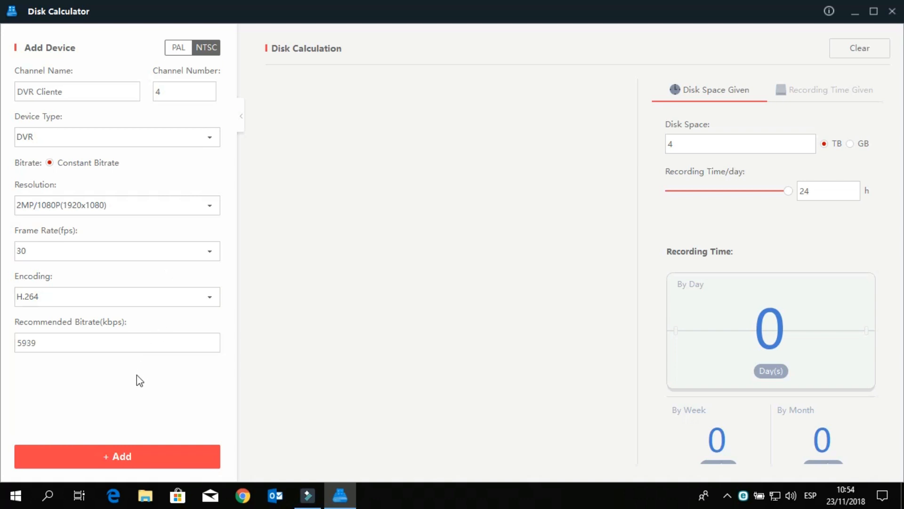
click(123, 454)
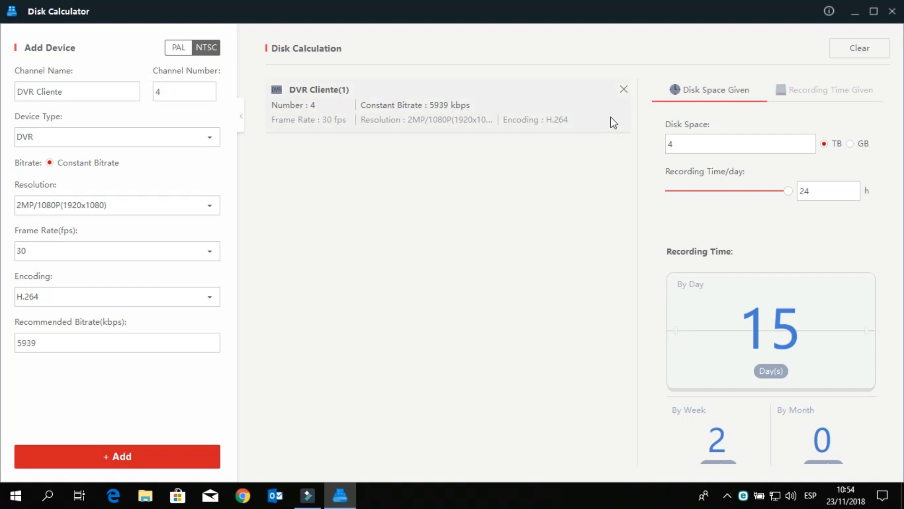
- Replace the H.264 DVR in the calculation with one using H.264+ encoding and a recommended bitrate of 2048 kbps
click(624, 90)
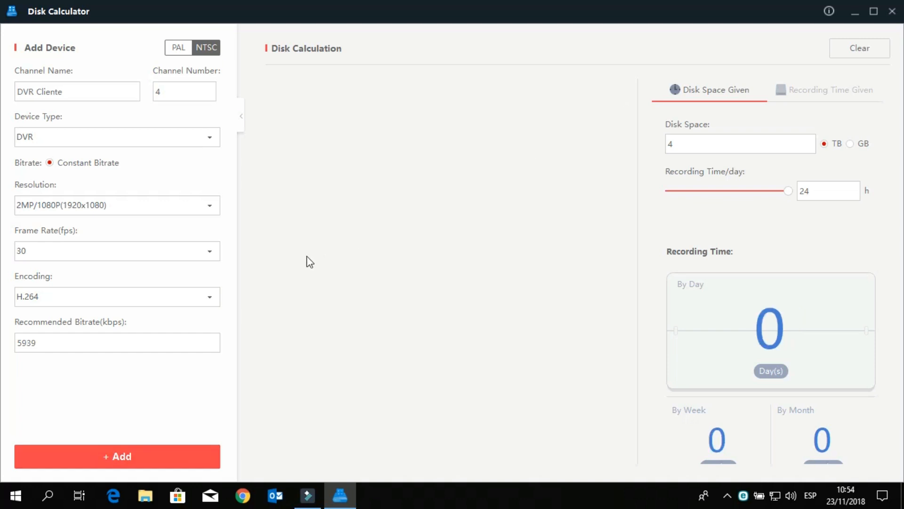
click(210, 298)
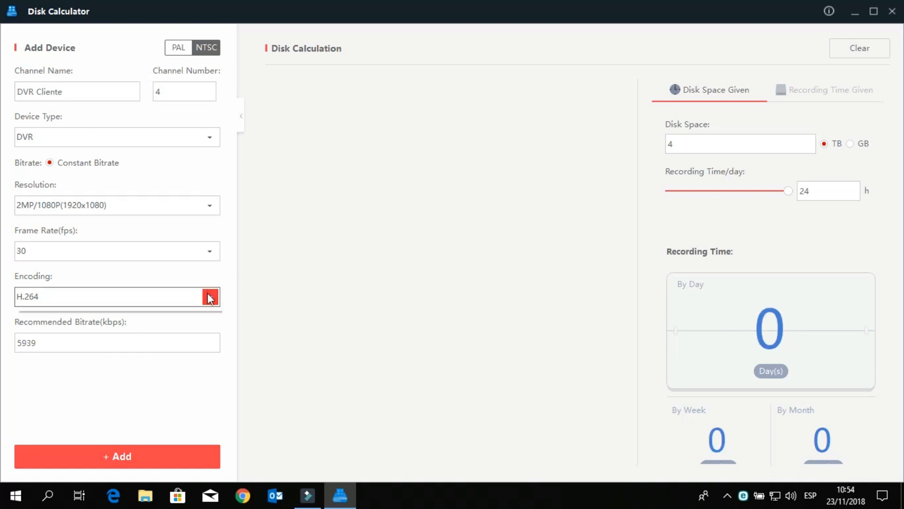
click(193, 331)
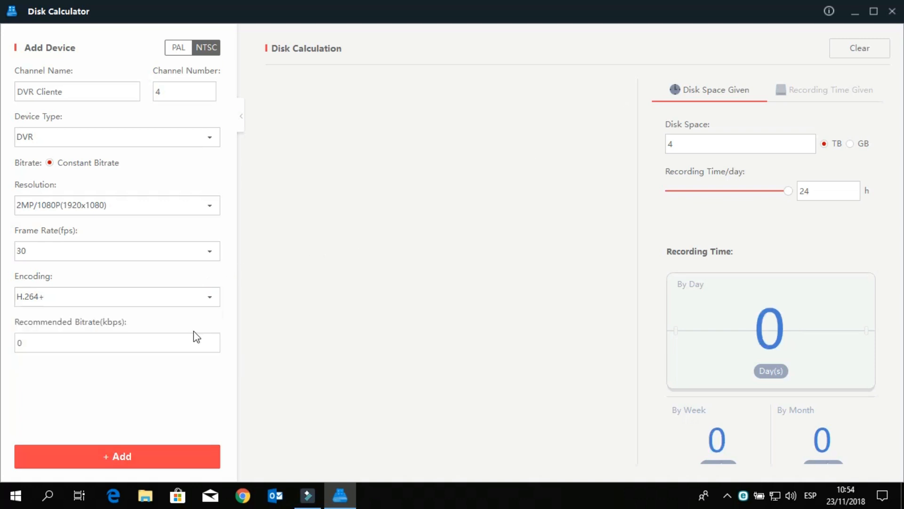
drag(137, 335, 3, 352)
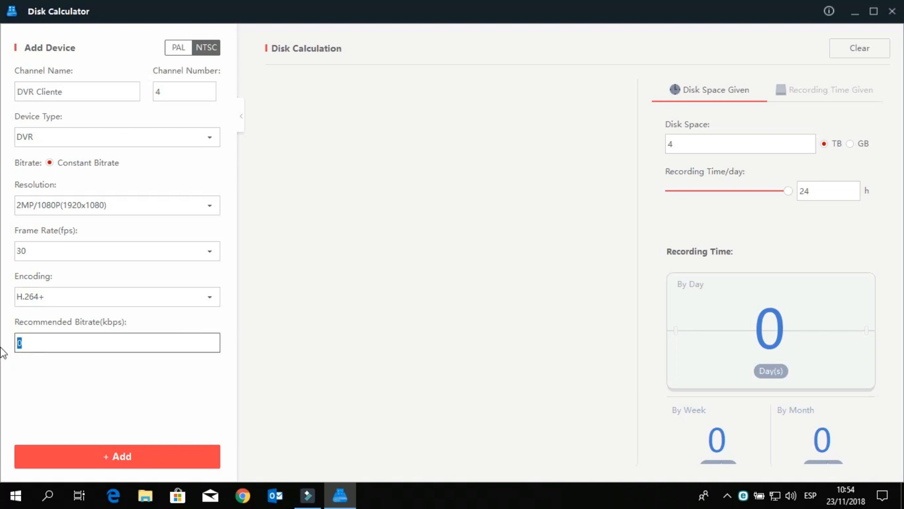
text(2048)
click(106, 383)
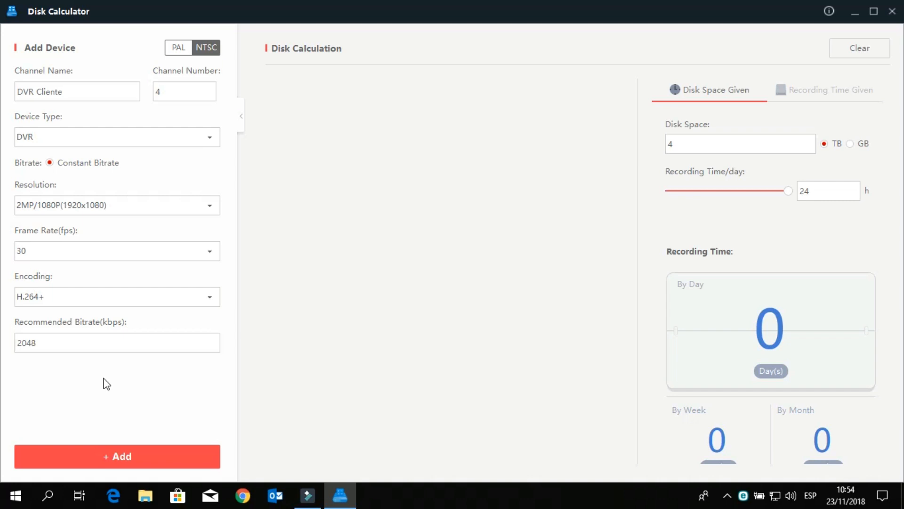
click(124, 461)
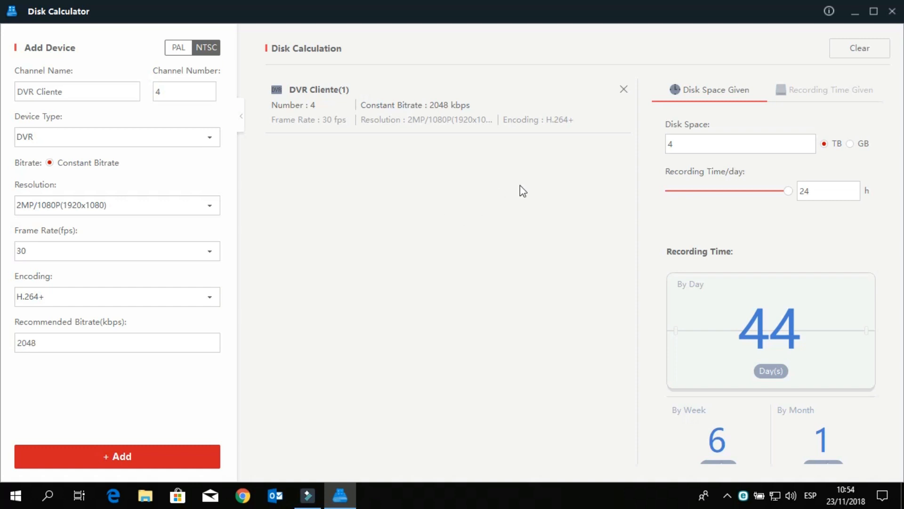
- Remove the H.264+ DVR from the calculation and exit Disk Calculator
click(623, 89)
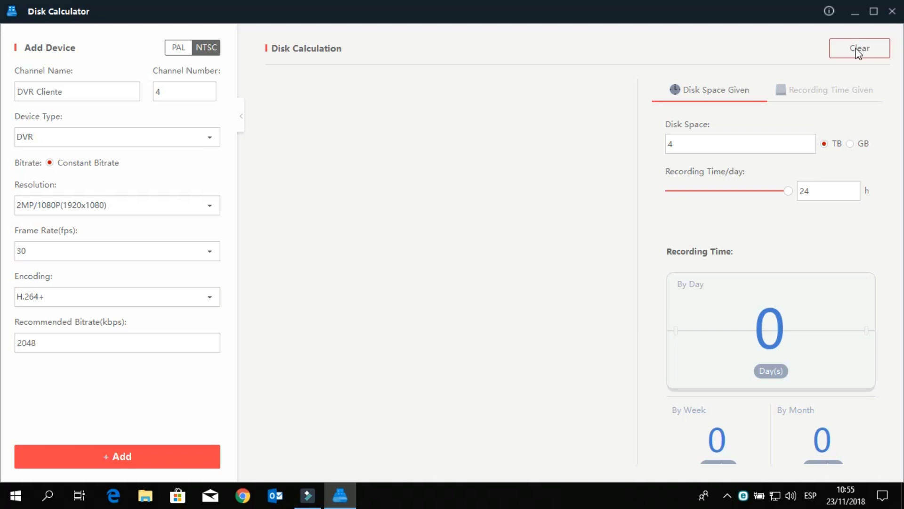
click(892, 11)
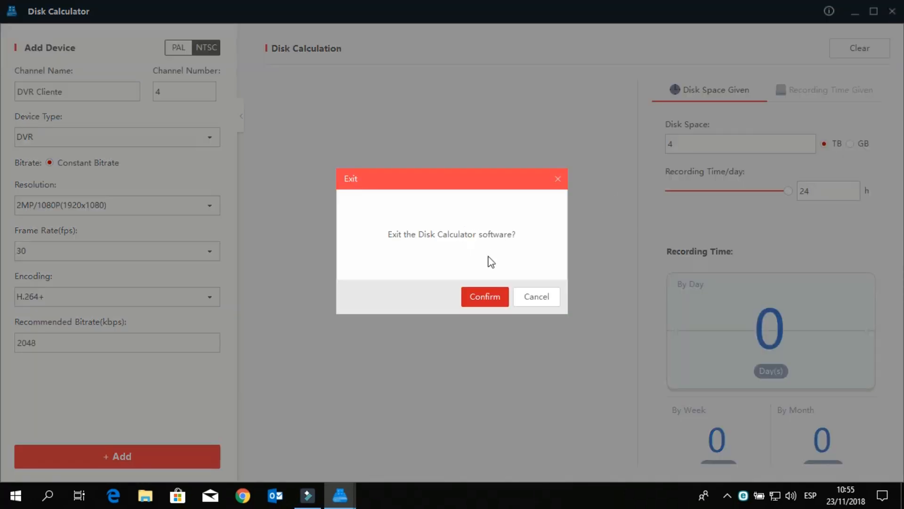
click(484, 294)
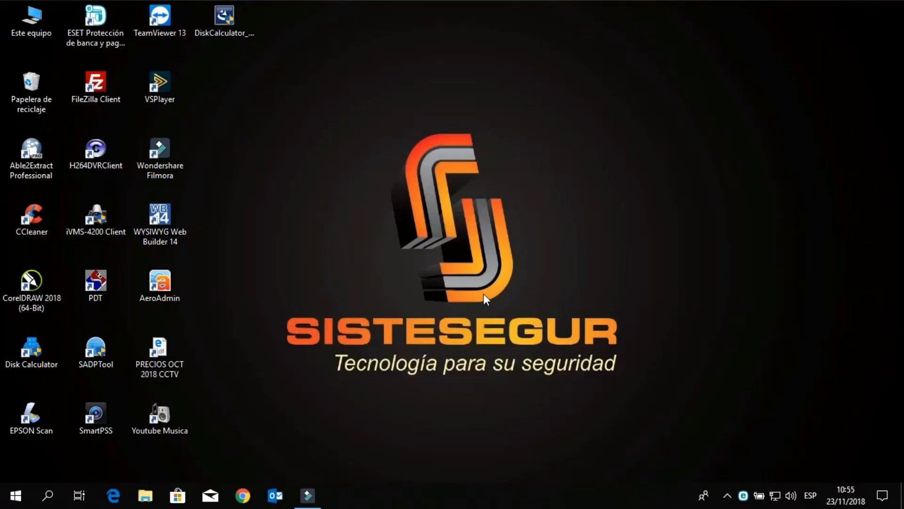